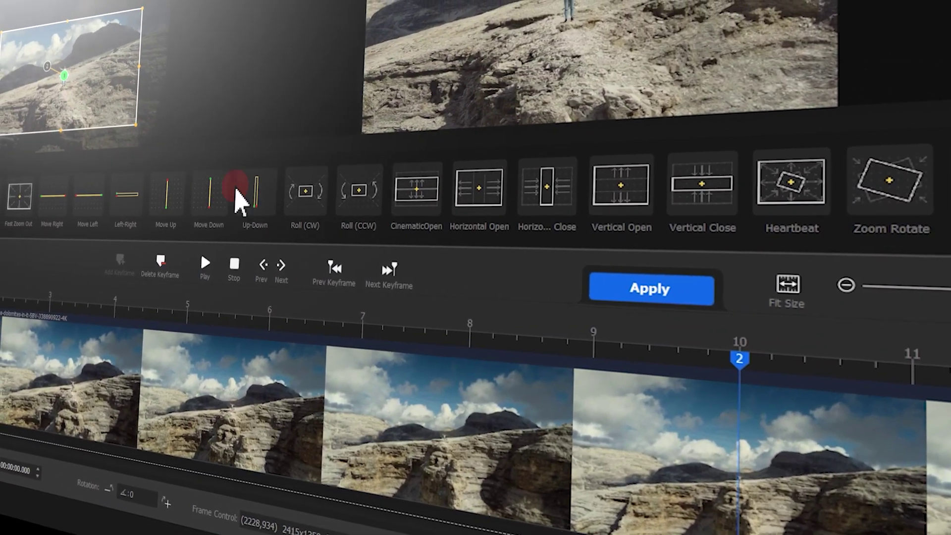
Launch VideoProc Vlogger's Project dialog with the new project set to 1920 x 1080 at 30 FPS
{"action": "left_click", "coordinate": [361, 268]}
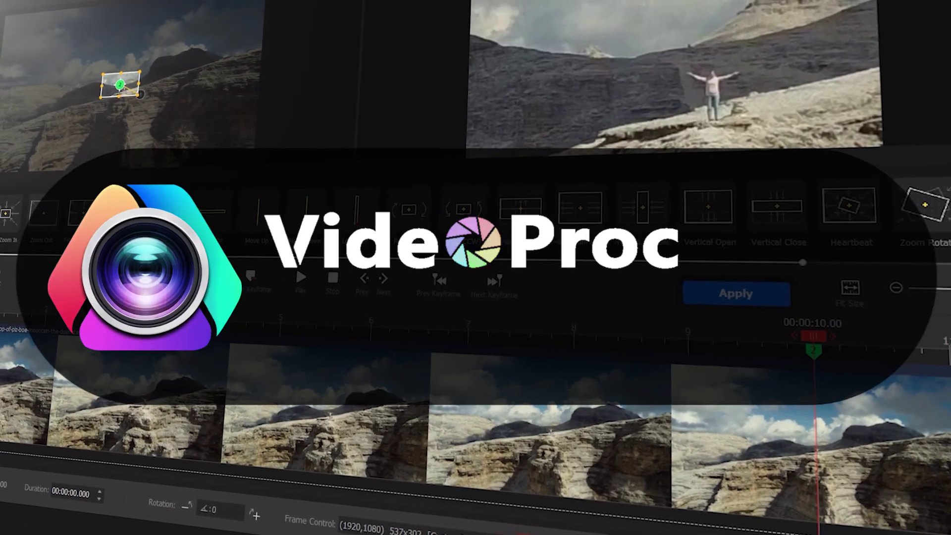
{"action": "left_click", "coordinate": [550, 527]}
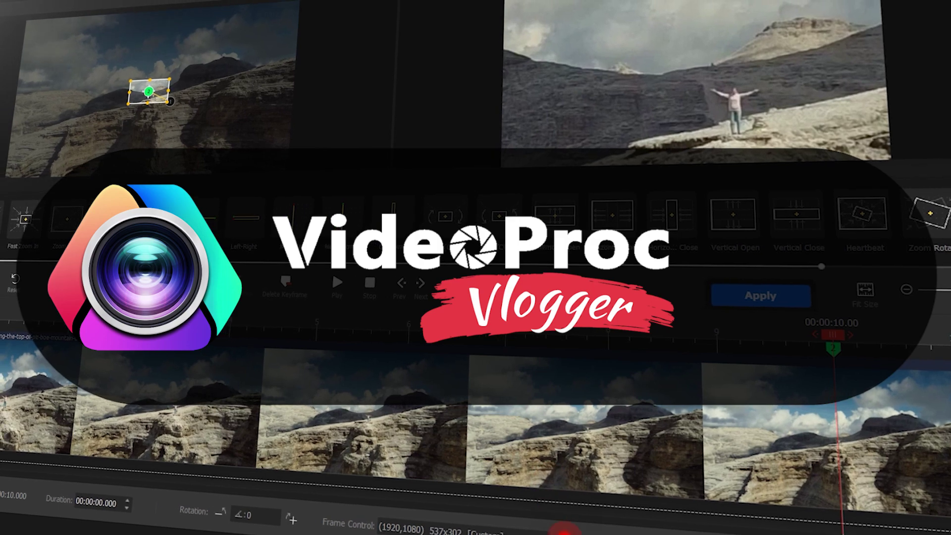
{"action": "left_click", "coordinate": [570, 382]}
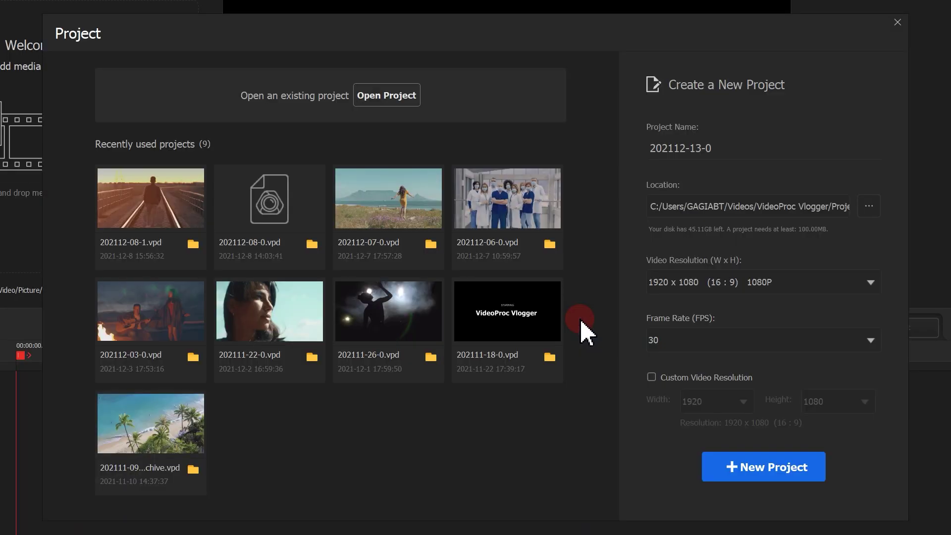
Create a new project, import the doctors 4K video and place it on the video track
{"action": "left_click", "coordinate": [747, 467]}
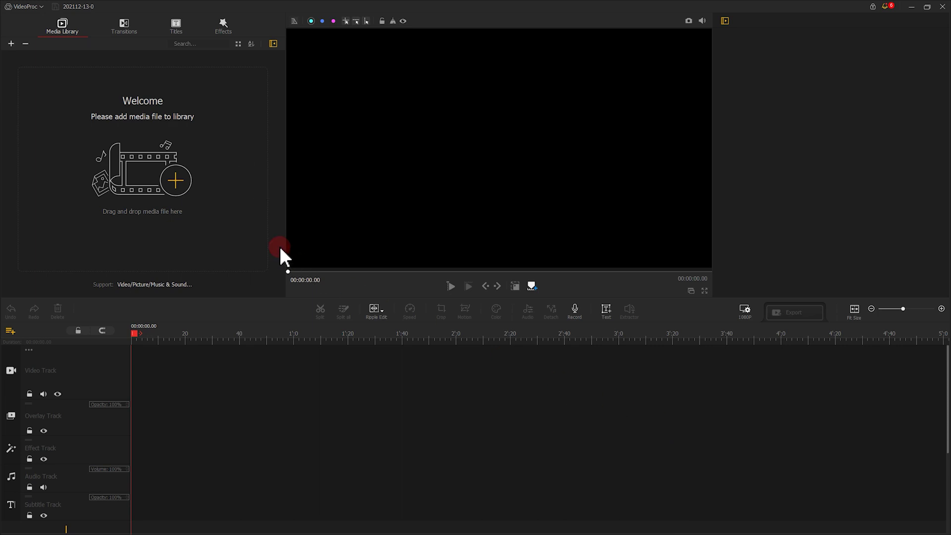
{"action": "left_click", "coordinate": [177, 180]}
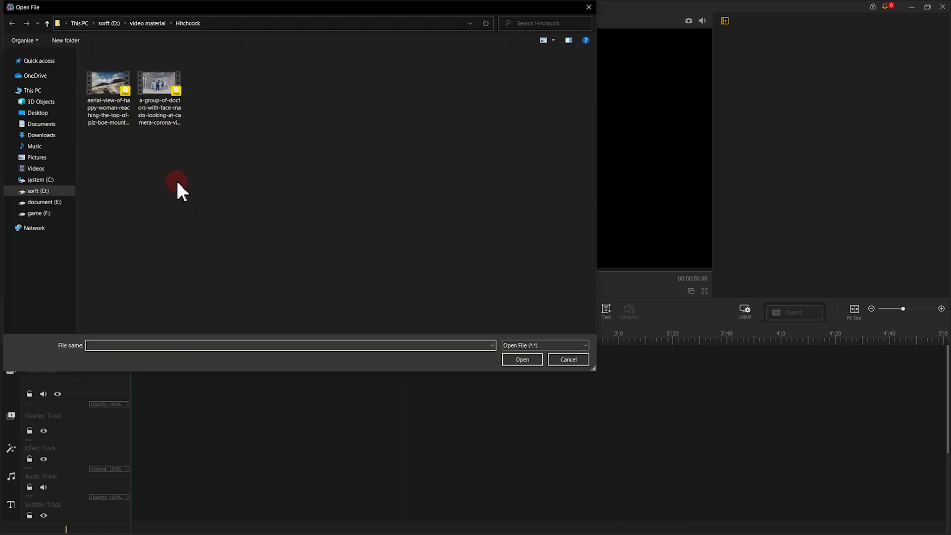
{"action": "left_click", "coordinate": [151, 126]}
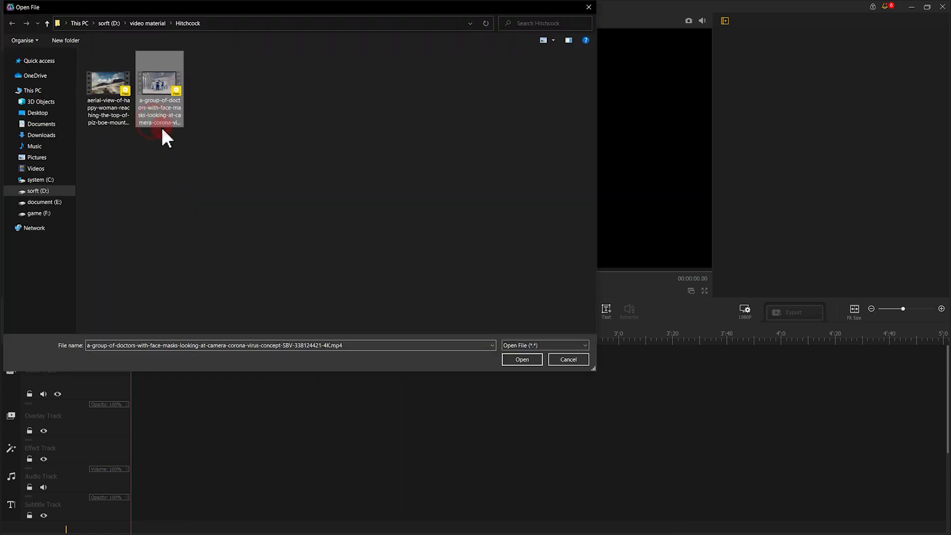
{"action": "left_click", "coordinate": [525, 360]}
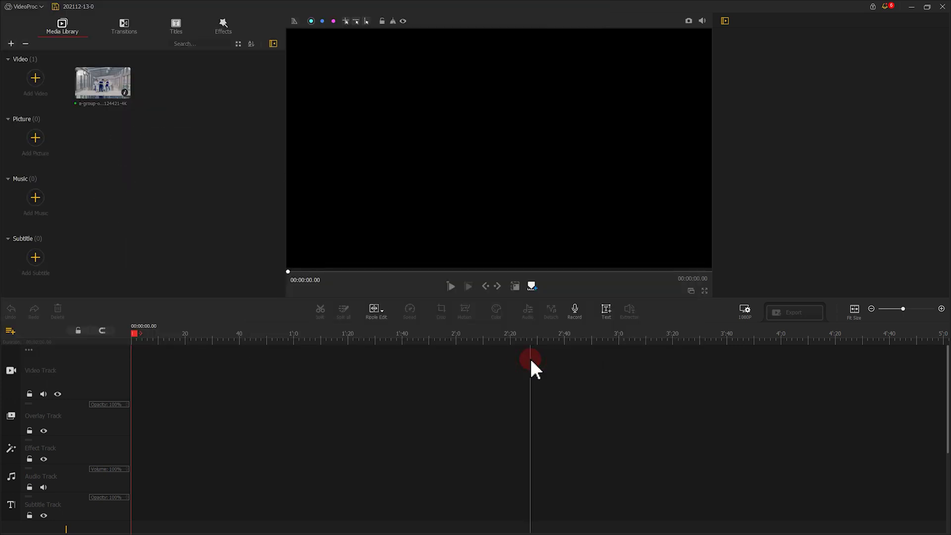
{"action": "left_click", "coordinate": [110, 85]}
{"action": "left_click_drag", "start_coordinate": [101, 82], "coordinate": [475, 340]}
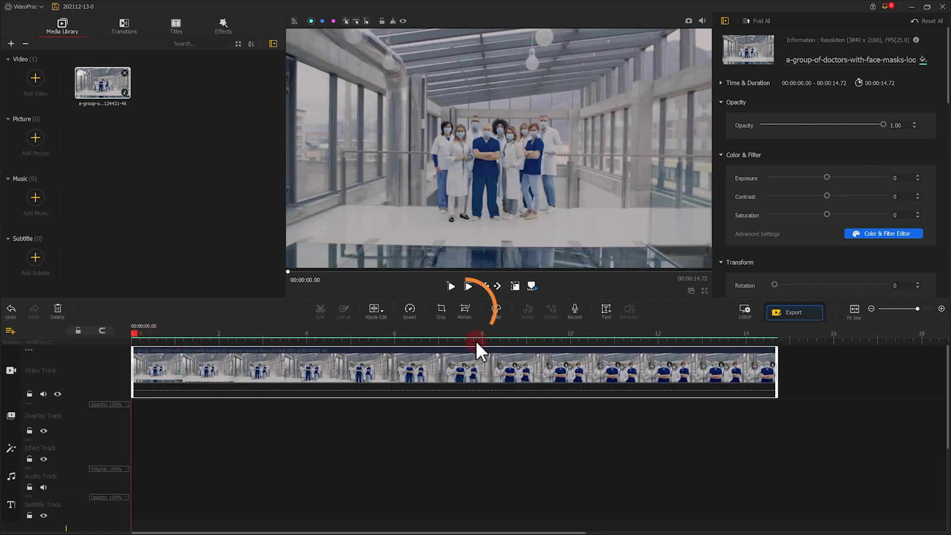
Add a Zoom Out motion to the doctors clip, starting from a 537x302 frame
{"action": "left_click", "coordinate": [465, 309]}
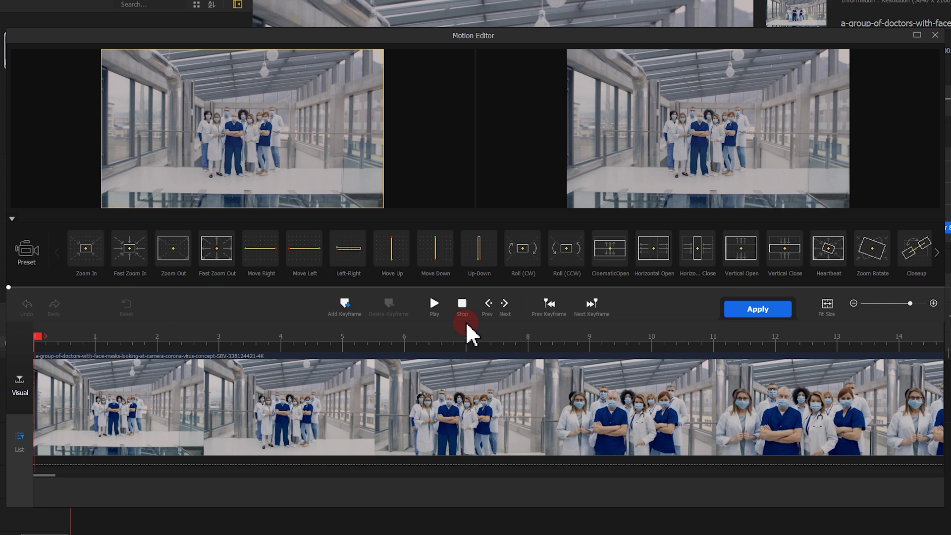
{"action": "mouse_move", "coordinate": [187, 265]}
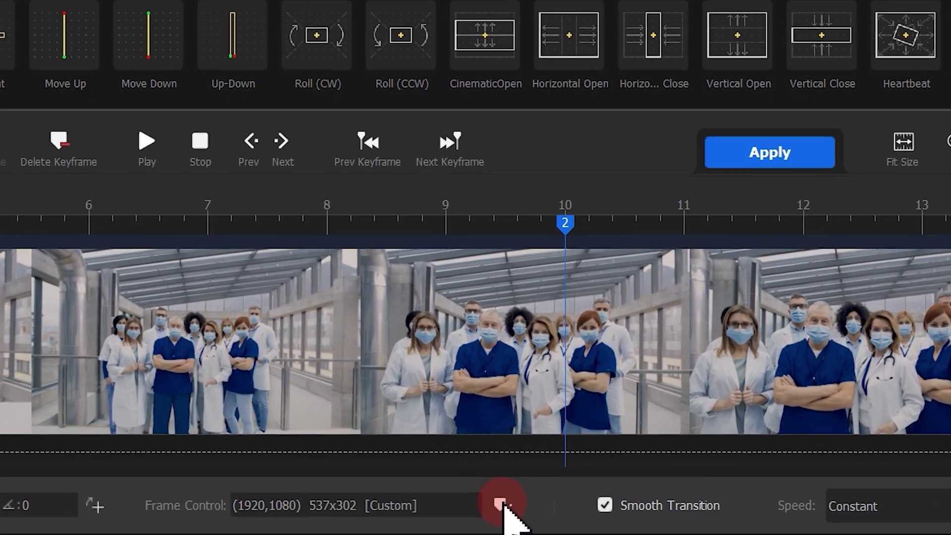
Set keyframe 1's crop frame to a 16:9 aspect ratio, giving 1450x815
{"action": "left_click", "coordinate": [503, 505]}
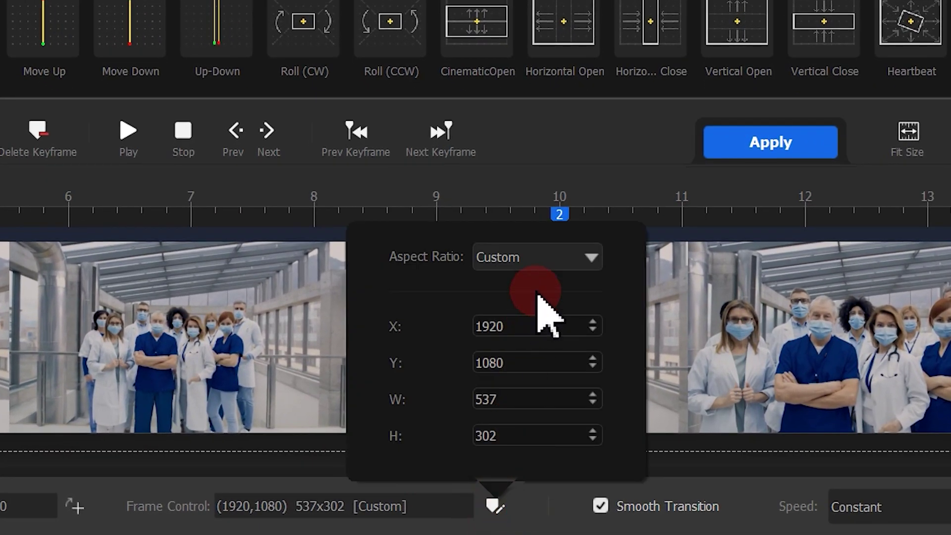
{"action": "left_click", "coordinate": [548, 259]}
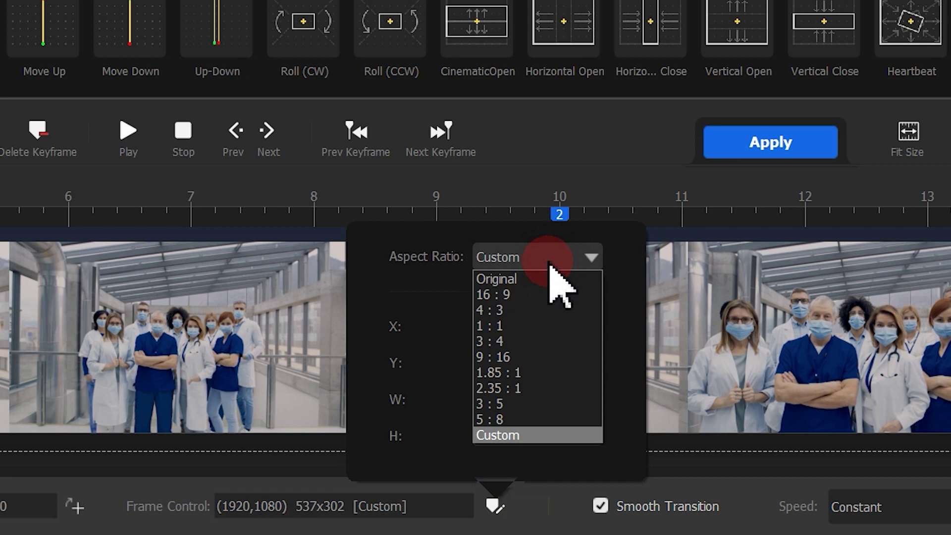
{"action": "left_click", "coordinate": [542, 295]}
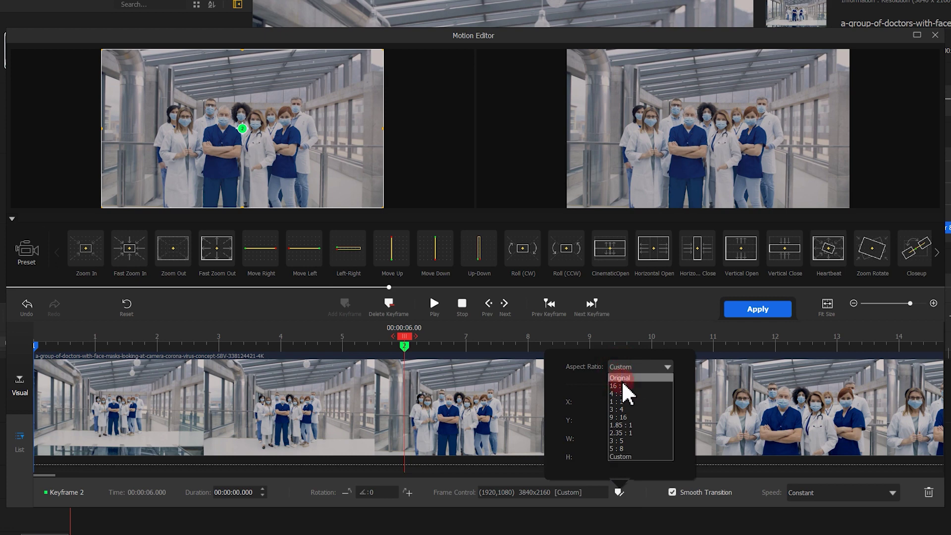
Lock keyframe 2's crop to 16:9 at 2690x1513 and compare it with keyframe 1's 1450x815 frame
{"action": "left_click", "coordinate": [619, 386]}
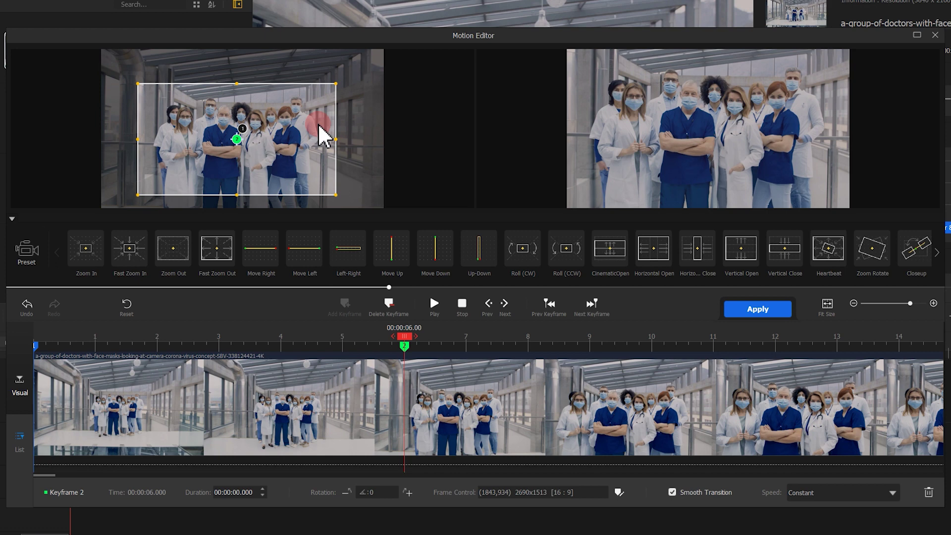
{"action": "left_click", "coordinate": [545, 303]}
{"action": "left_click", "coordinate": [590, 303]}
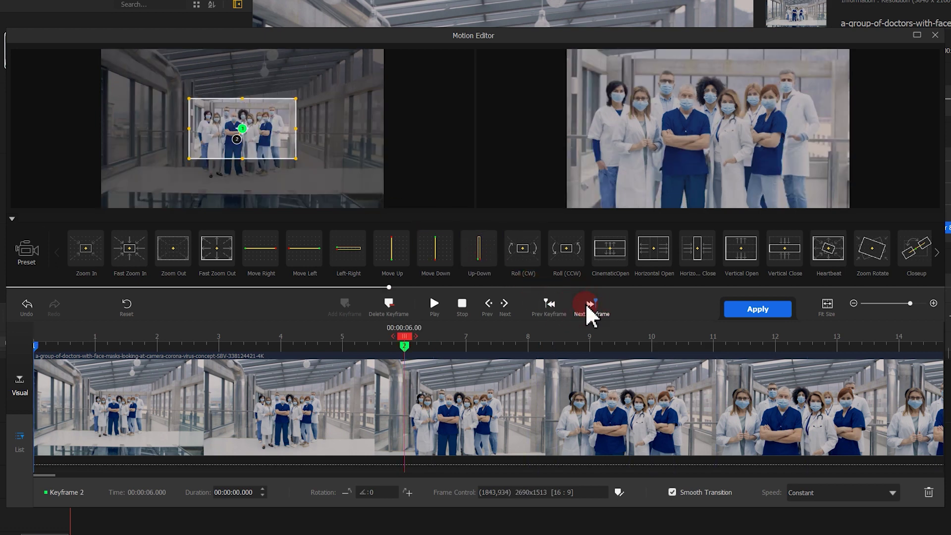
{"action": "left_click", "coordinate": [550, 303]}
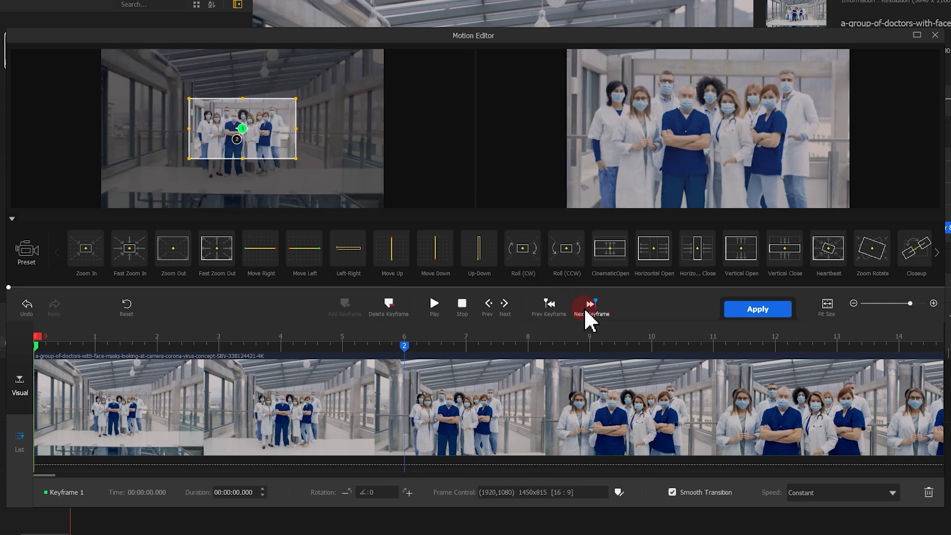
{"action": "left_click", "coordinate": [584, 307]}
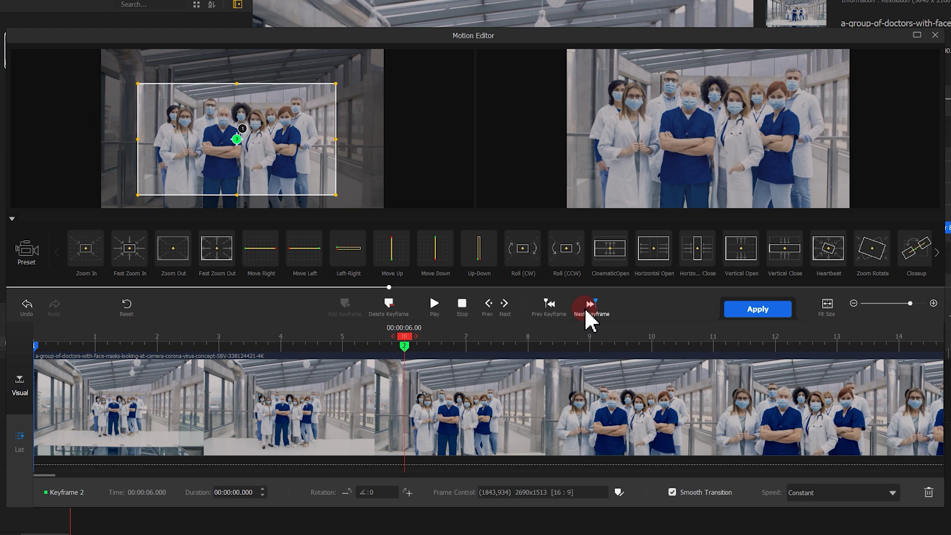
{"action": "left_click_drag", "start_coordinate": [414, 346], "coordinate": [21, 341]}
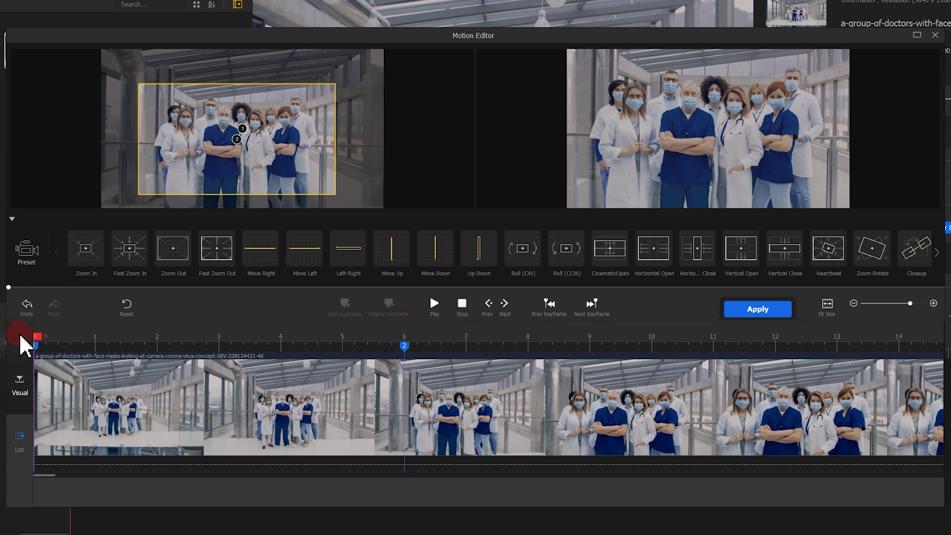
Preview the zoom-out motion and apply it to the doctors clip
{"action": "left_click", "coordinate": [425, 307]}
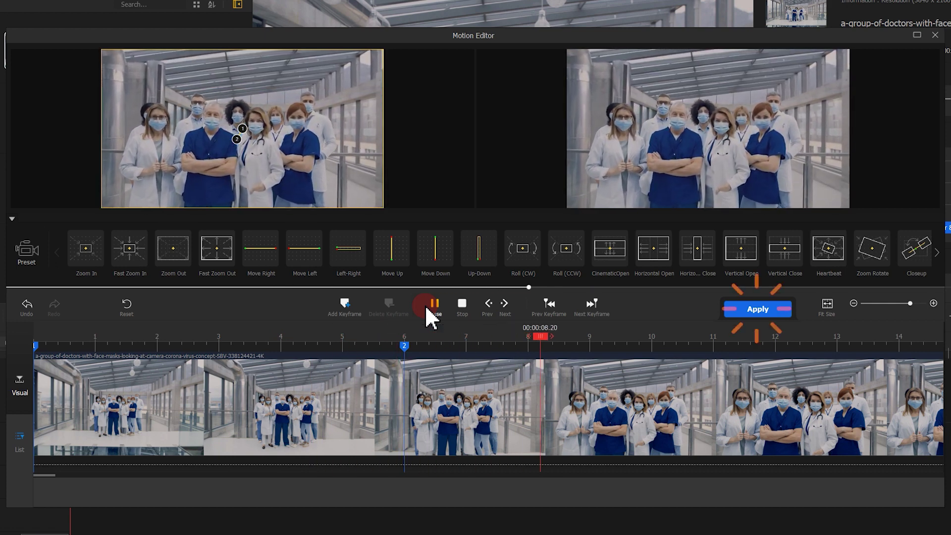
{"action": "left_click", "coordinate": [426, 307]}
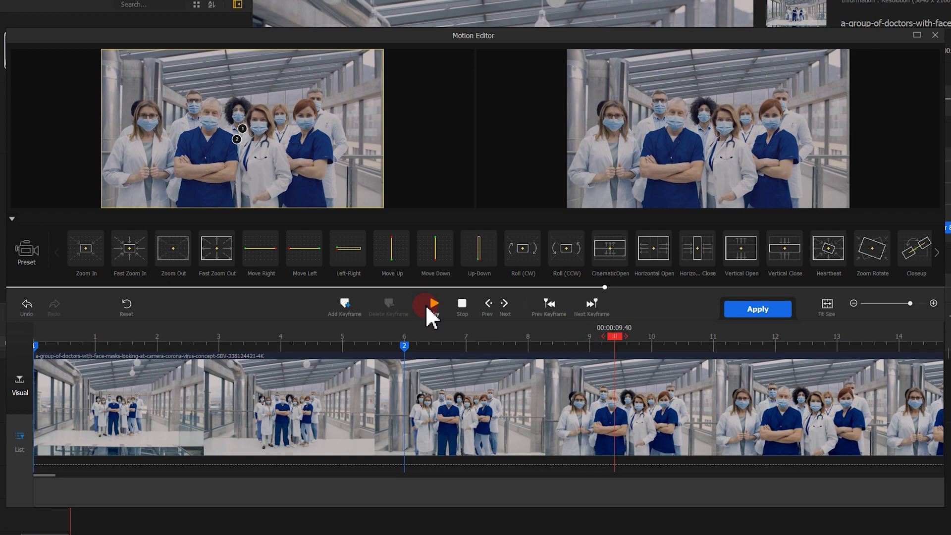
{"action": "left_click", "coordinate": [738, 308]}
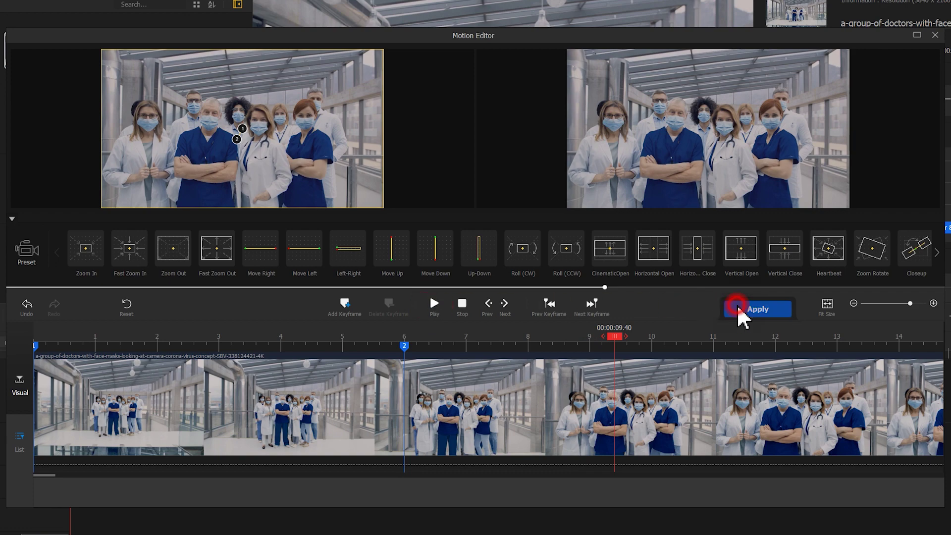
{"action": "left_click", "coordinate": [410, 317]}
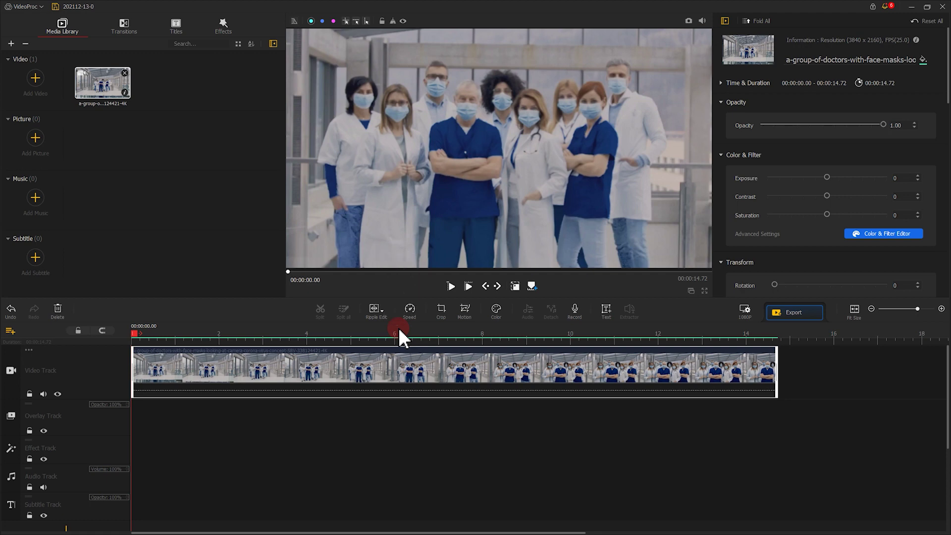
Split the doctors clip at 6 seconds, delete the remainder, and play it from the start
{"action": "left_click_drag", "start_coordinate": [137, 342], "coordinate": [399, 340]}
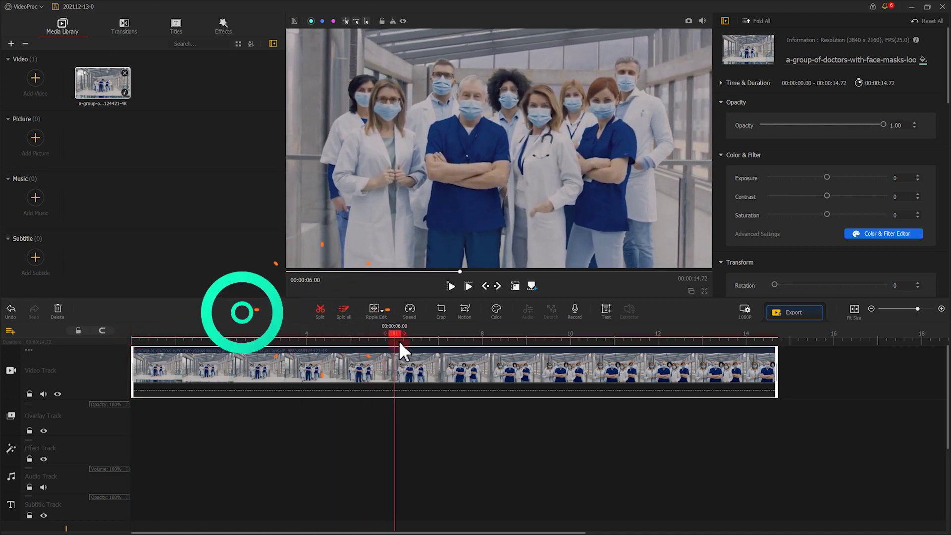
{"action": "key", "text": "ctrl+b"}
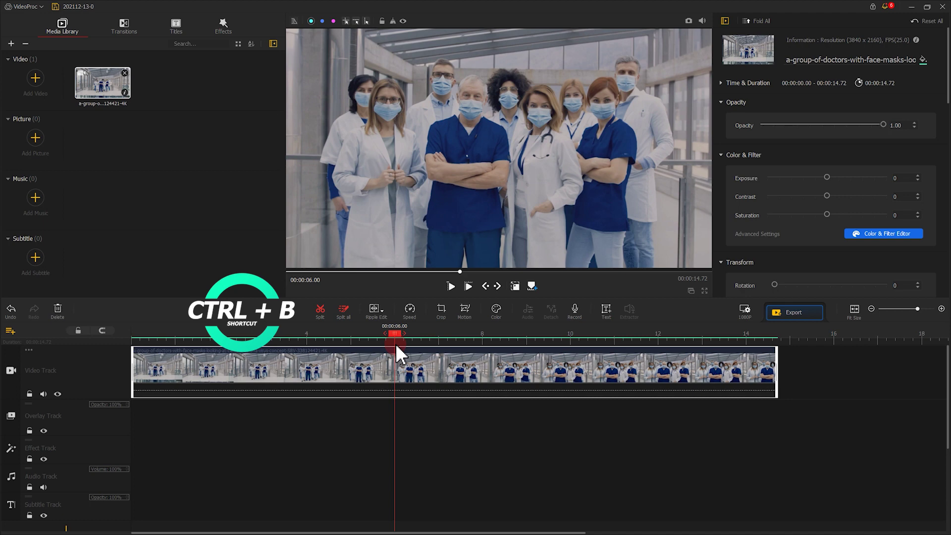
{"action": "left_click", "coordinate": [324, 314]}
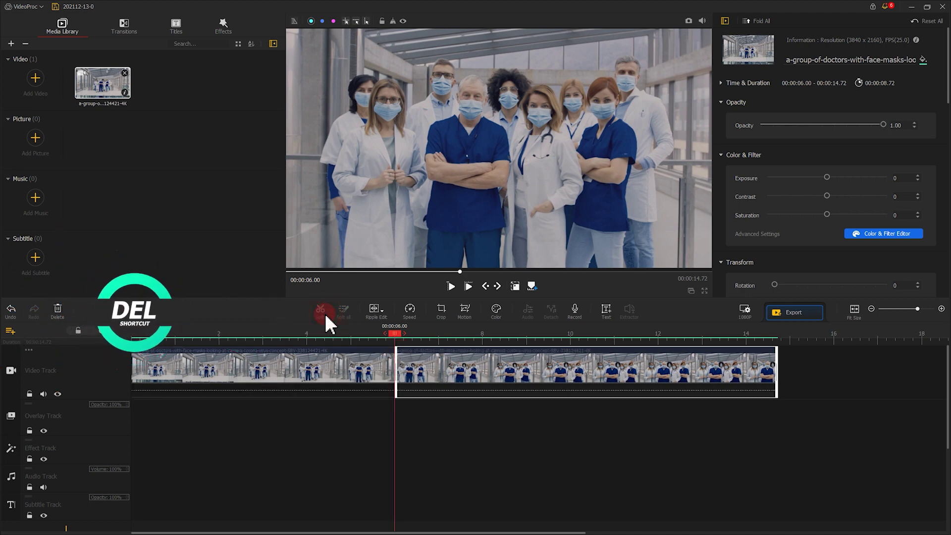
{"action": "left_click", "coordinate": [61, 311]}
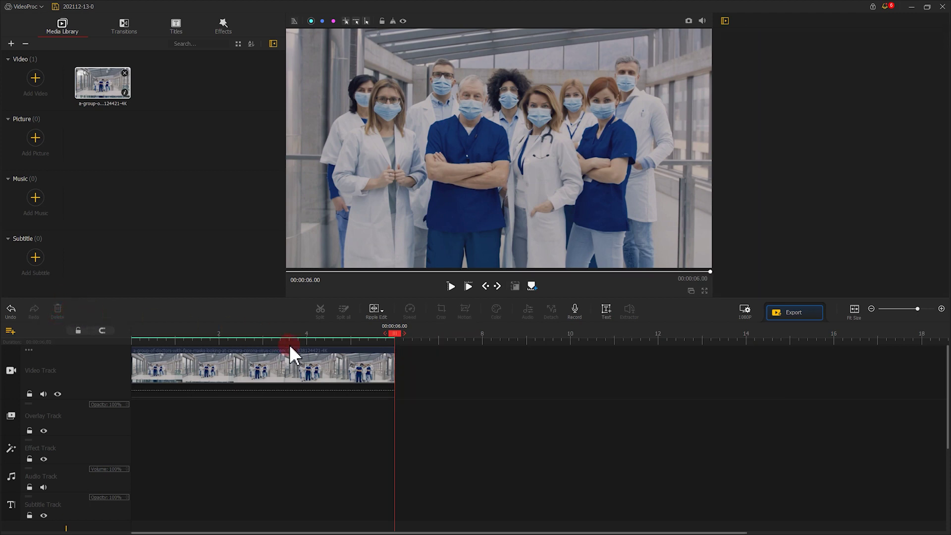
{"action": "left_click_drag", "start_coordinate": [397, 333], "coordinate": [135, 334]}
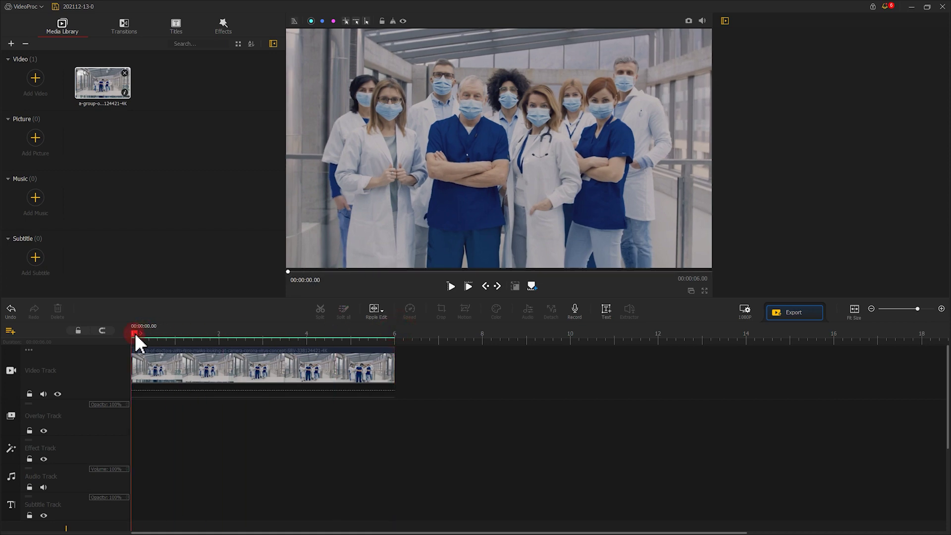
{"action": "left_click", "coordinate": [438, 291]}
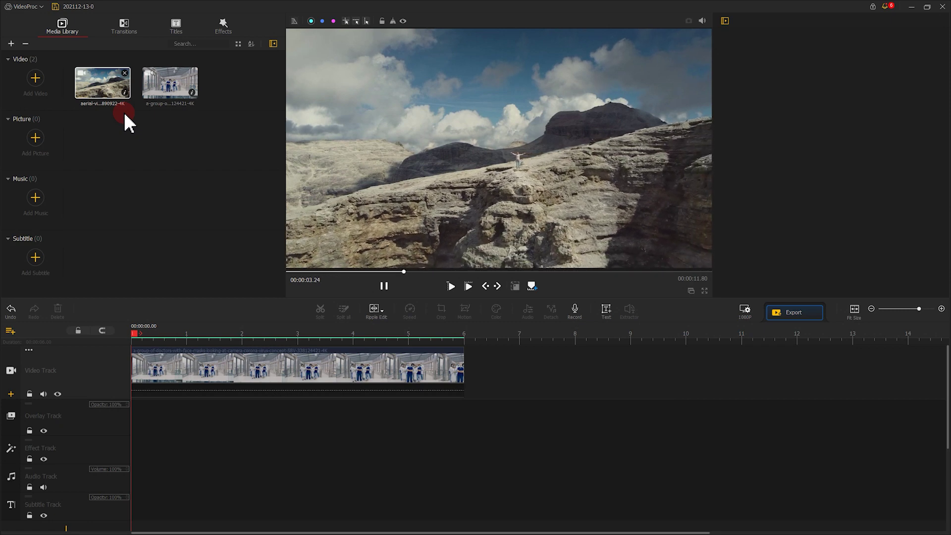
Place the aerial mountain clip after the doctors clip (6.00–17.80 s) and open its Motion Editor
{"action": "left_click_drag", "start_coordinate": [103, 81], "coordinate": [471, 346]}
{"action": "left_click", "coordinate": [465, 312]}
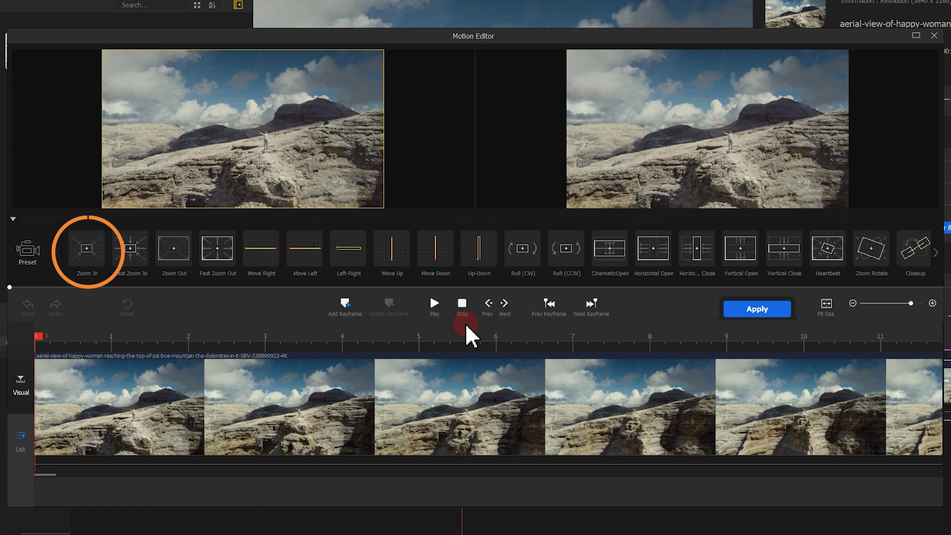
Add the Zoom In preset and set the first keyframe's crop to a 16:9 wide frame of 2415x1358
{"action": "left_click", "coordinate": [89, 261]}
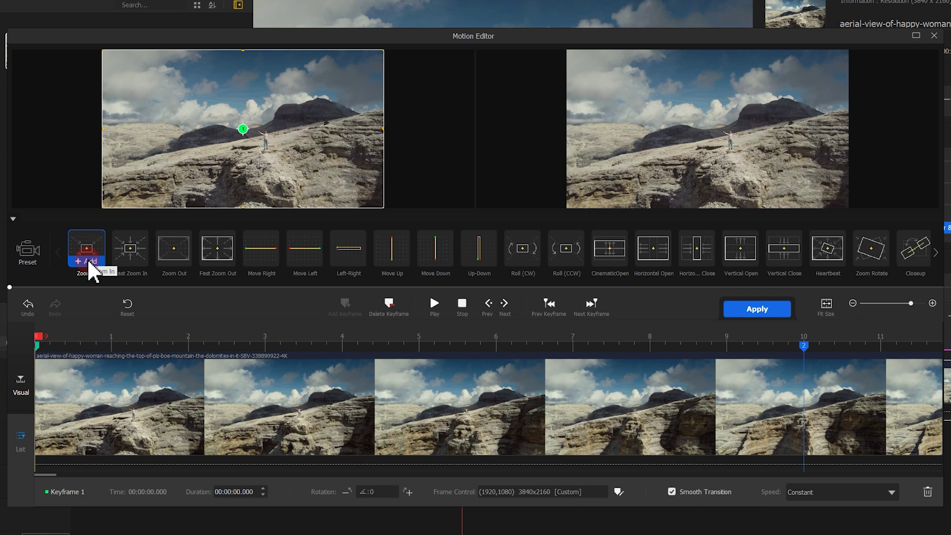
{"action": "left_click", "coordinate": [618, 492]}
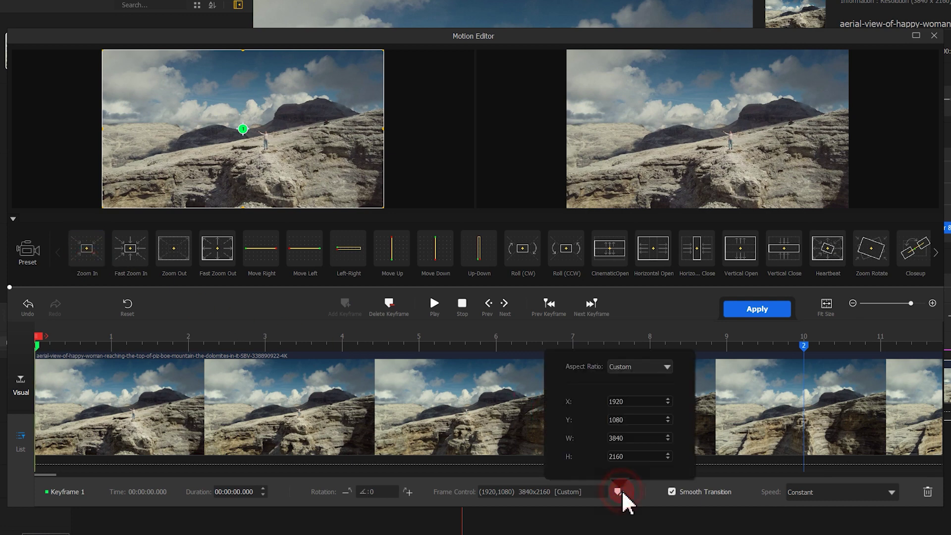
{"action": "left_click", "coordinate": [633, 380]}
{"action": "left_click", "coordinate": [631, 384]}
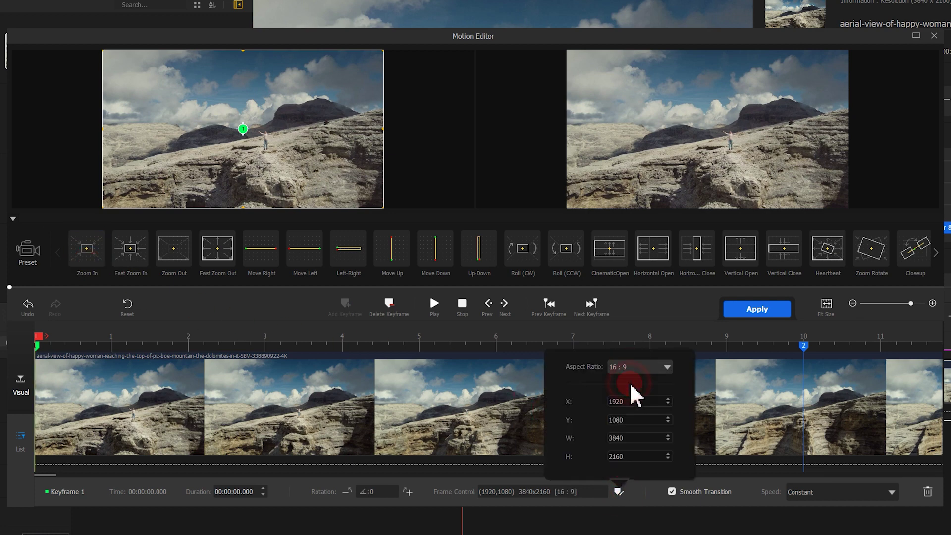
{"action": "left_click", "coordinate": [40, 335]}
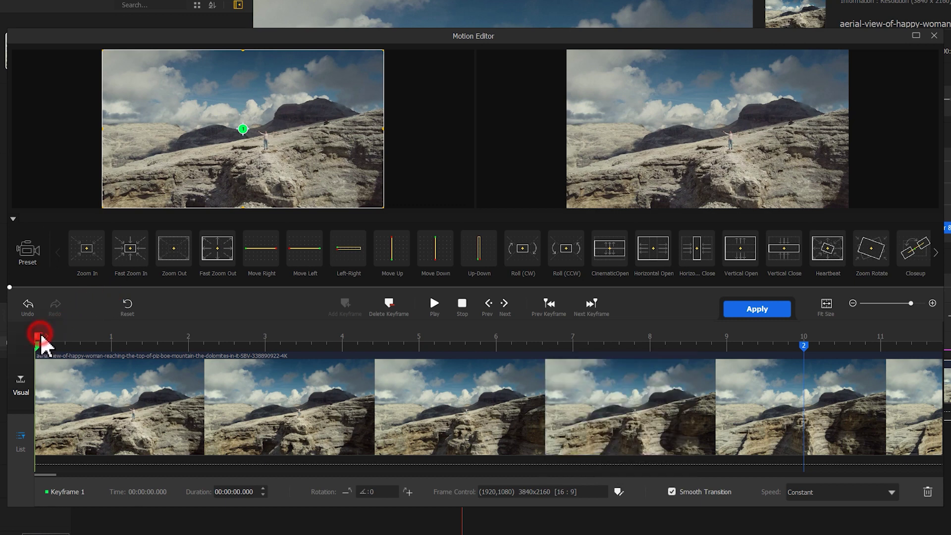
{"action": "left_click", "coordinate": [335, 110]}
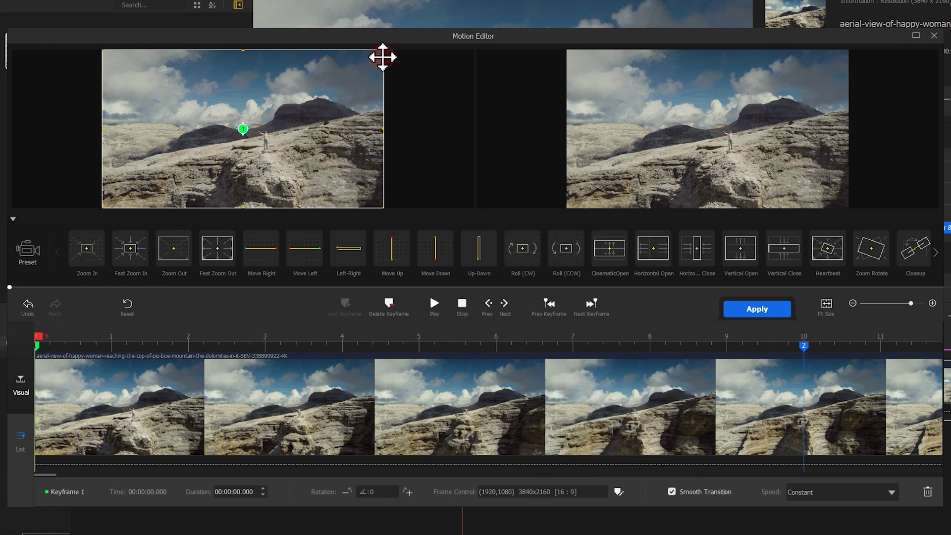
{"action": "left_click_drag", "start_coordinate": [386, 60], "coordinate": [281, 155]}
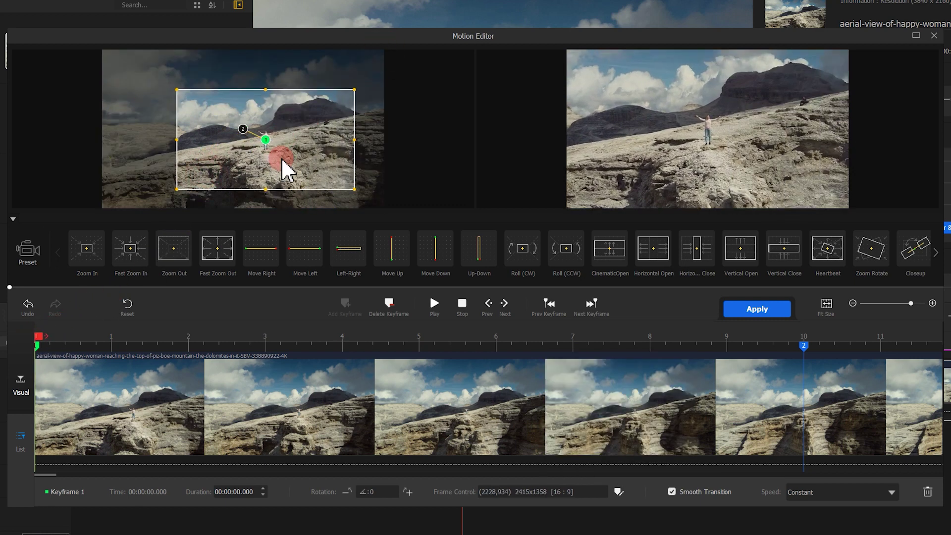
Set the 10-second keyframe's crop to 16:9 and resize it around the woman
{"action": "left_click", "coordinate": [600, 310]}
{"action": "left_click", "coordinate": [618, 492]}
{"action": "left_click", "coordinate": [618, 491]}
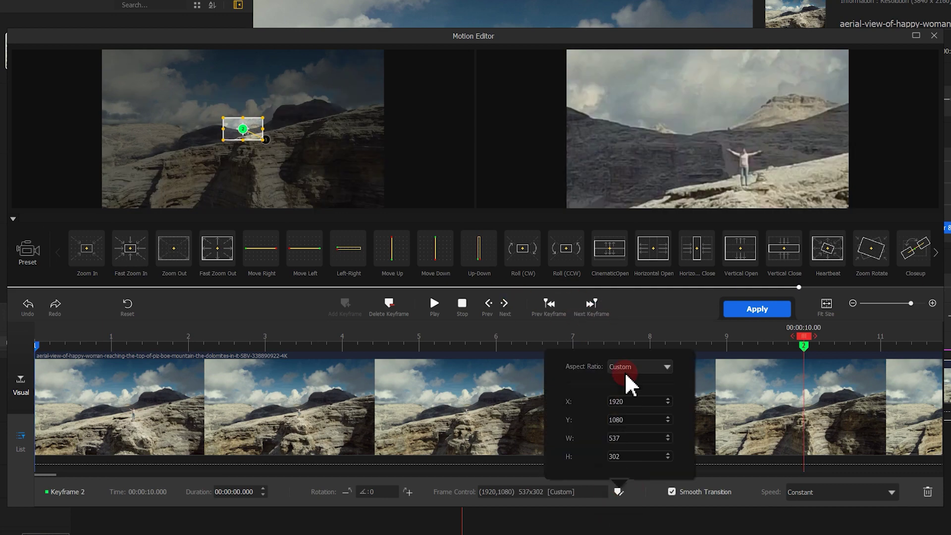
{"action": "left_click", "coordinate": [636, 365]}
{"action": "left_click", "coordinate": [628, 383]}
{"action": "left_click_drag", "start_coordinate": [263, 140], "coordinate": [280, 150]}
{"action": "left_click_drag", "start_coordinate": [223, 117], "coordinate": [212, 112]}
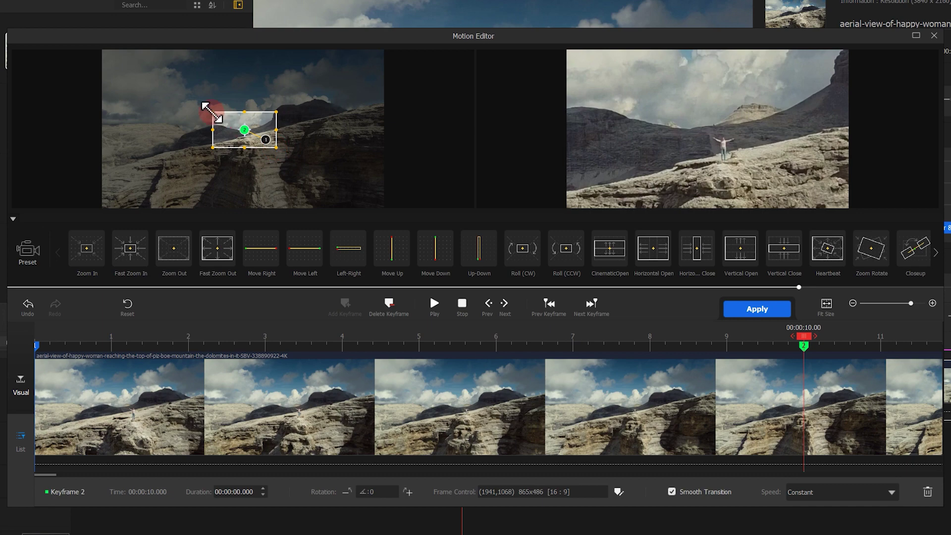
{"action": "left_click_drag", "start_coordinate": [212, 112], "coordinate": [227, 133]}
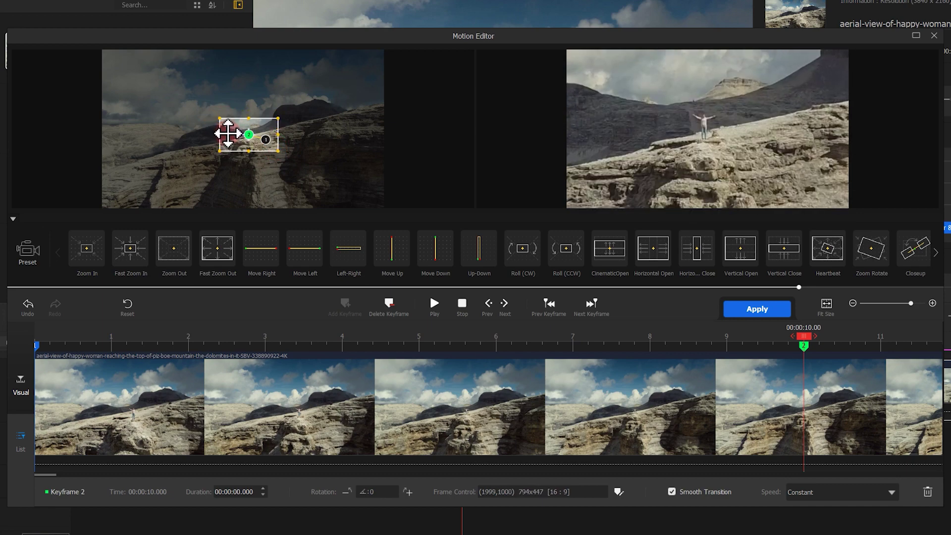
Tighten the end frame to 679x382 on the woman and play the zoom from the start
{"action": "left_click", "coordinate": [584, 309]}
{"action": "left_click_drag", "start_coordinate": [278, 151], "coordinate": [273, 147]}
{"action": "left_click_drag", "start_coordinate": [219, 119], "coordinate": [223, 121]}
{"action": "left_click", "coordinate": [501, 293]}
{"action": "left_click", "coordinate": [589, 308]}
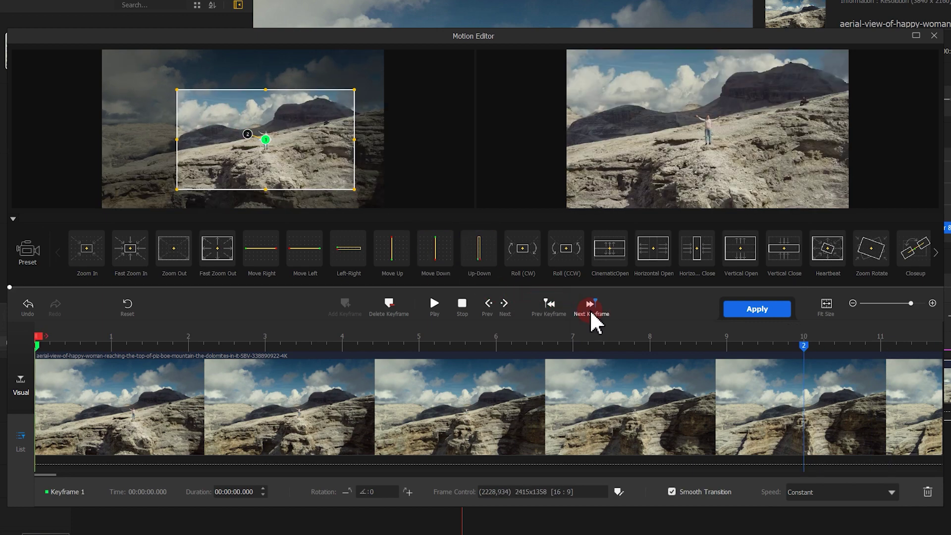
{"action": "left_click", "coordinate": [487, 311]}
{"action": "left_click", "coordinate": [462, 309]}
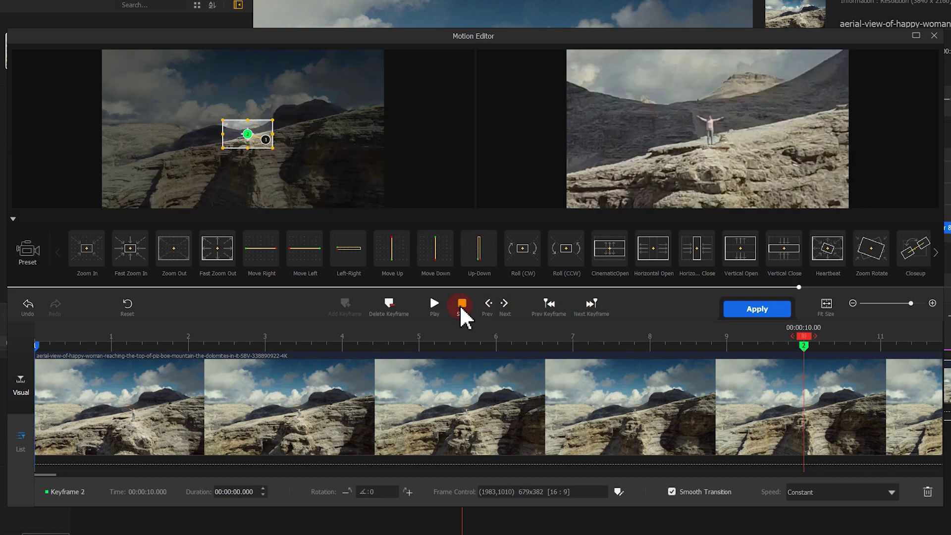
{"action": "left_click", "coordinate": [435, 309]}
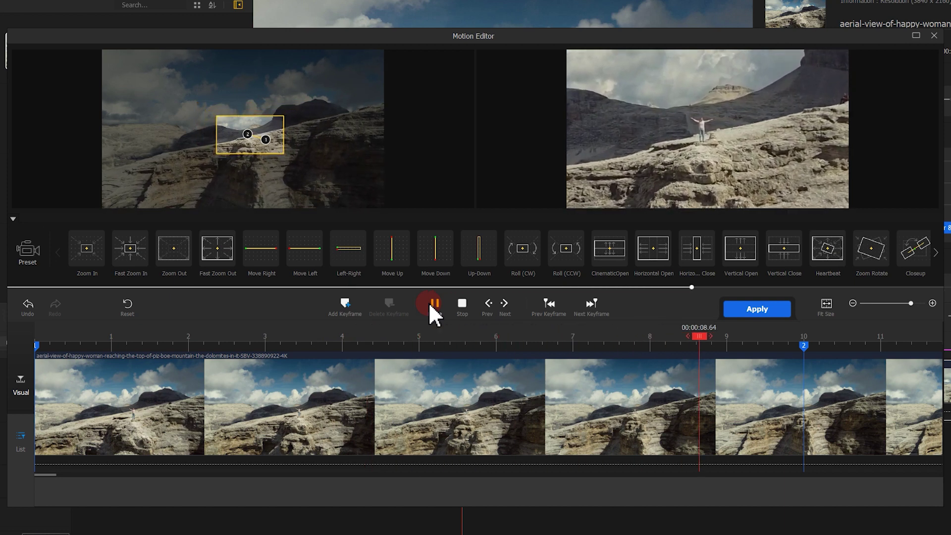
Stop the preview and apply the zoom-in motion to the aerial clip
{"action": "left_click", "coordinate": [430, 305]}
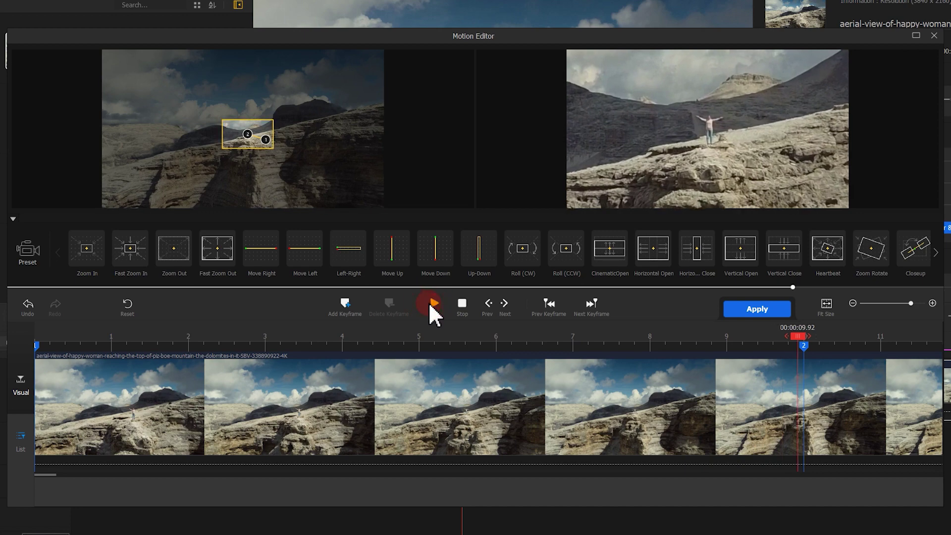
{"action": "left_click", "coordinate": [765, 310]}
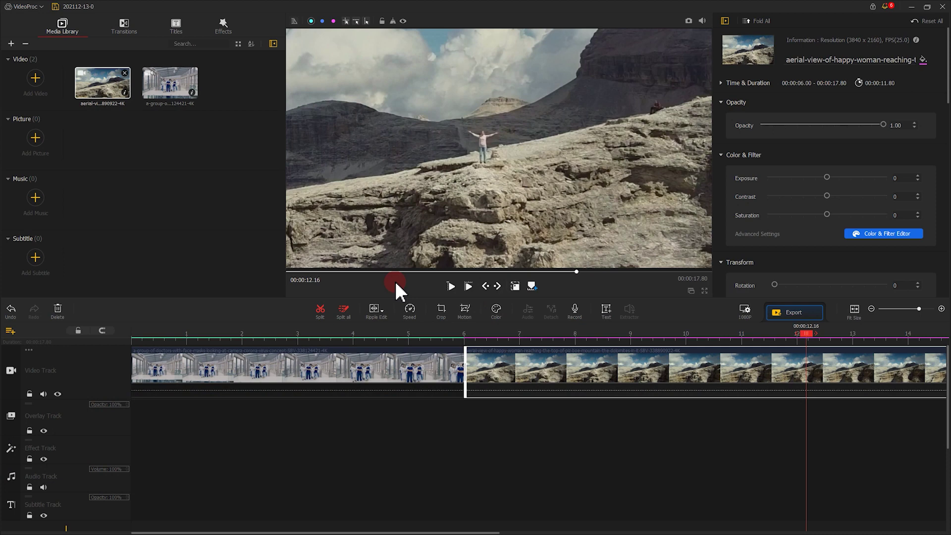
Save the project, then set the crop frame to 16:9 and select the crop box in the preview
{"action": "key", "text": "ctrl+alt+r"}
{"action": "left_click", "coordinate": [780, 313]}
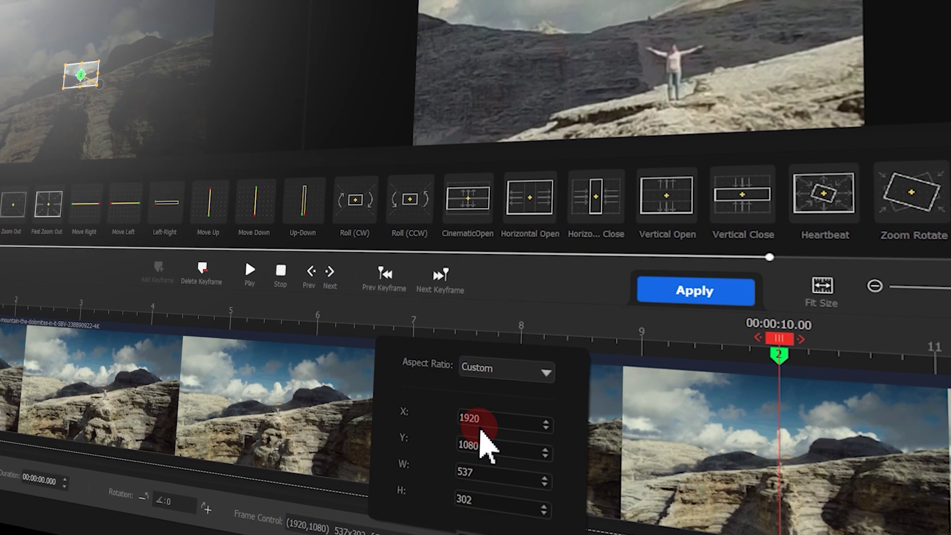
{"action": "left_click", "coordinate": [490, 371]}
{"action": "left_click", "coordinate": [486, 394]}
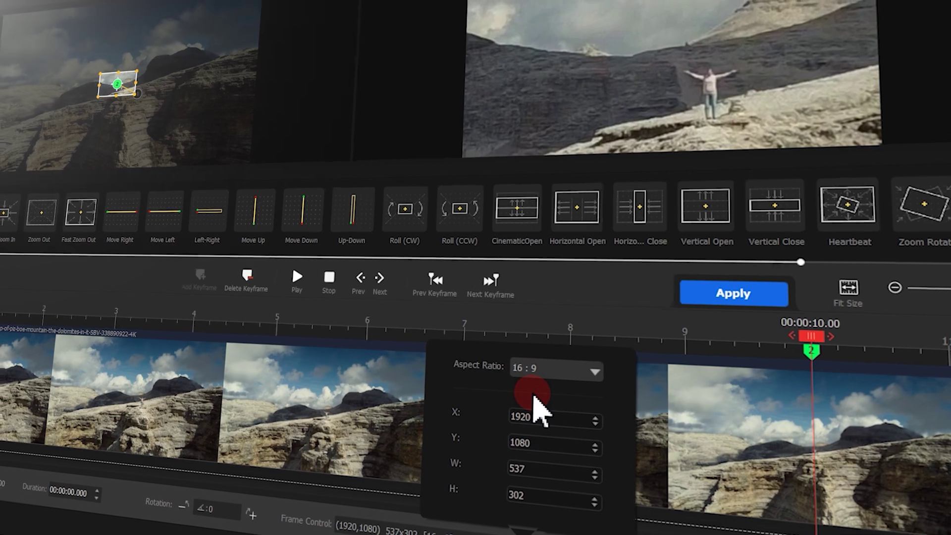
{"action": "left_click", "coordinate": [135, 92]}
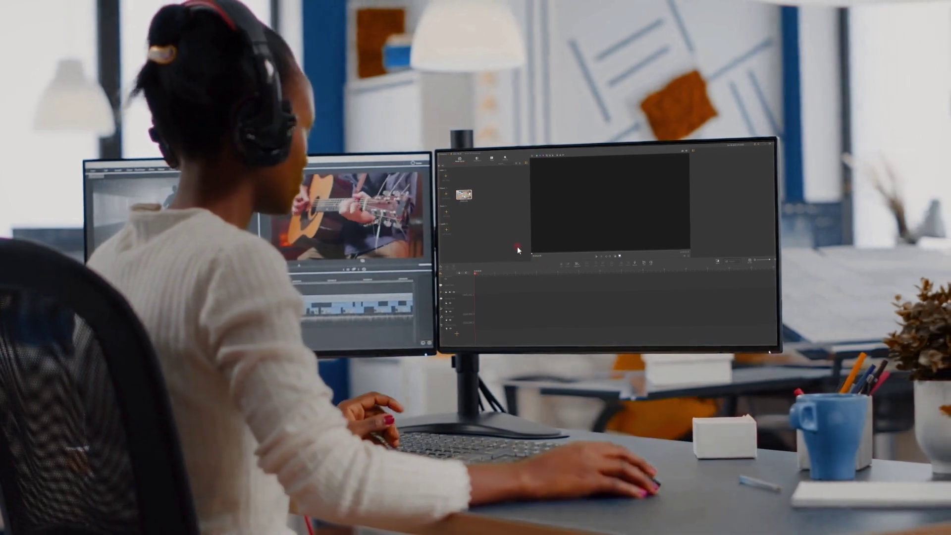
{"action": "left_click_drag", "start_coordinate": [463, 196], "coordinate": [461, 284]}
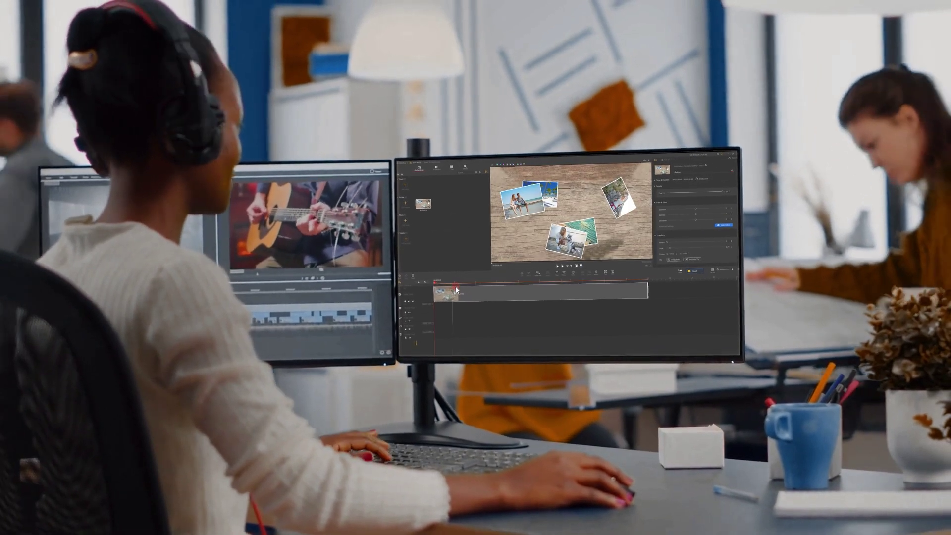